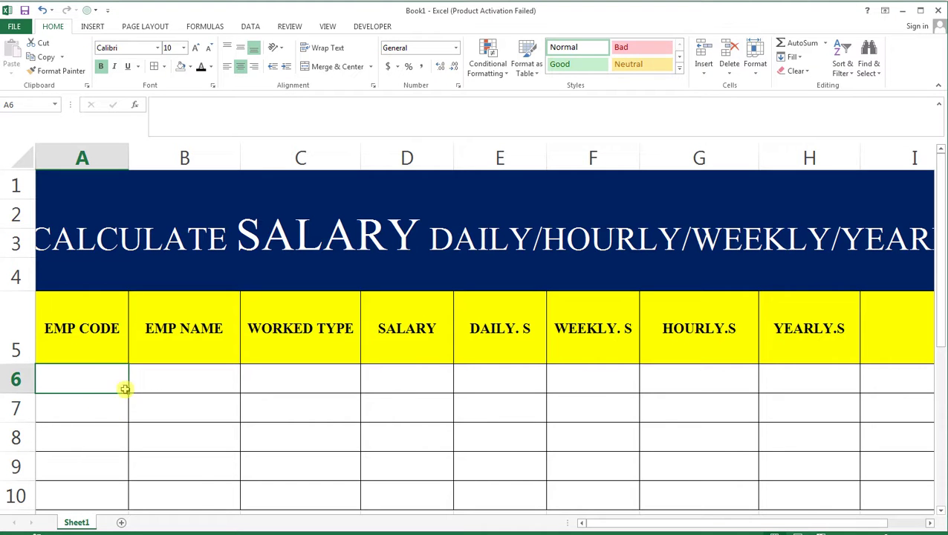
- Highlight the empty data cells under EMP CODE, EMP NAME, SALARY, DAILY. S and WEEKLY. S
left_click_drag(90, 381, 90, 462)
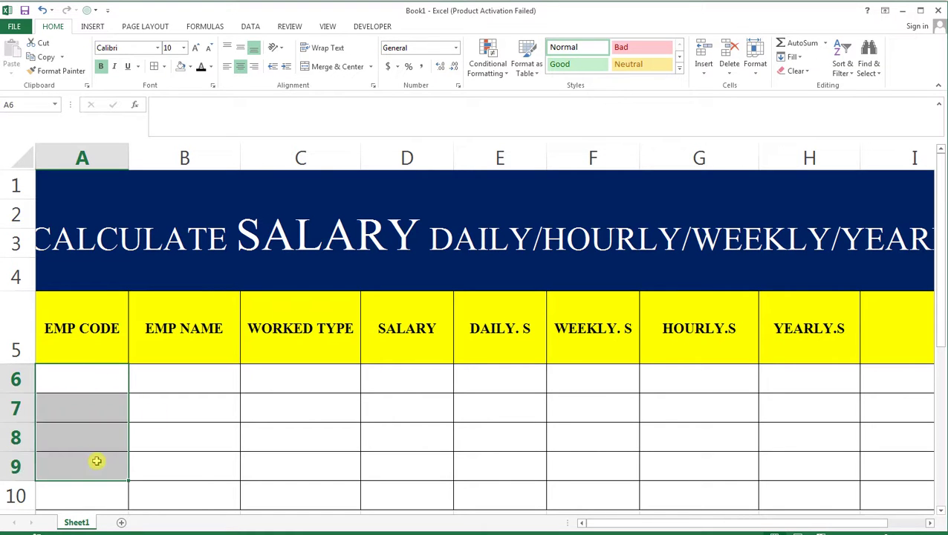
left_click_drag(208, 387, 213, 447)
left_click_drag(312, 377, 305, 467)
left_click_drag(378, 383, 409, 495)
left_click_drag(499, 379, 499, 444)
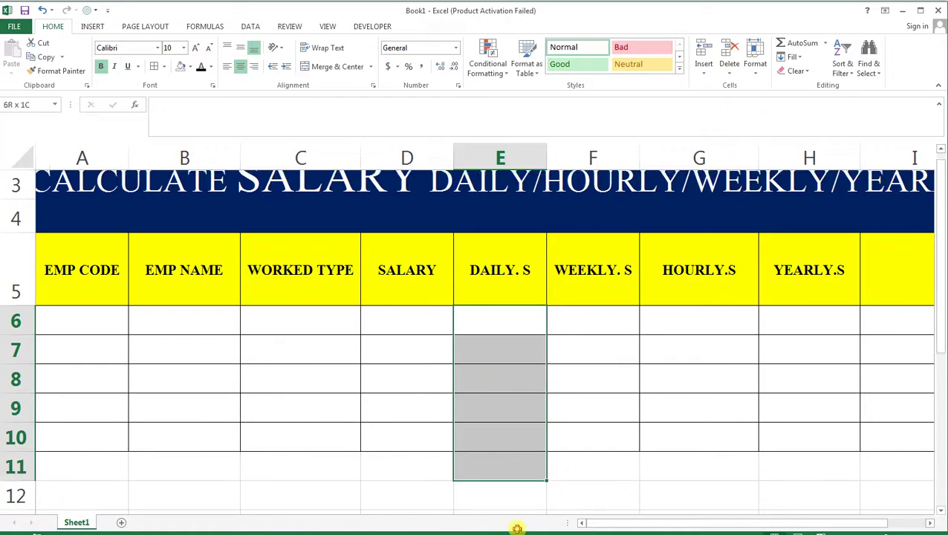
left_click_drag(590, 297, 606, 406)
scroll(606, 405, "up", 1)
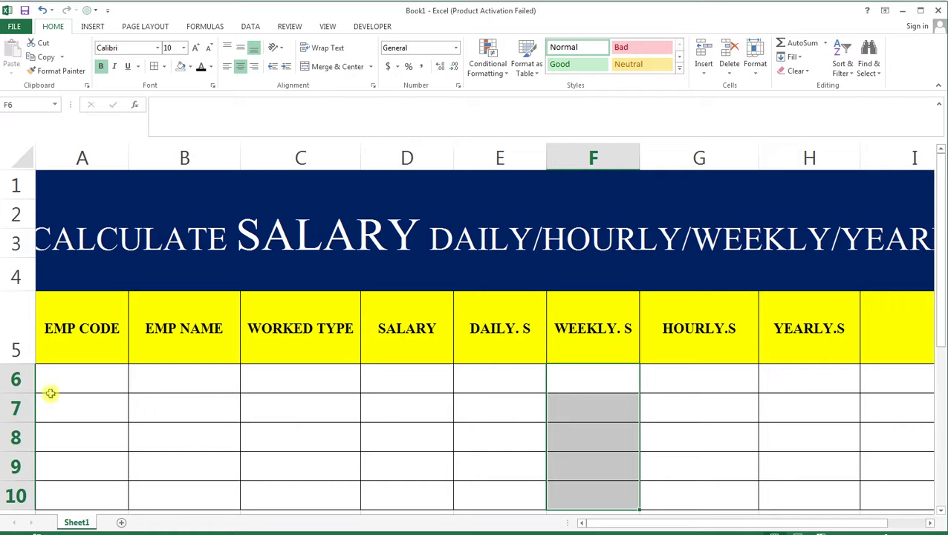
- Enter 1101 in A7 and fill the employee codes 1101–1104 down to A10
left_click(75, 404)
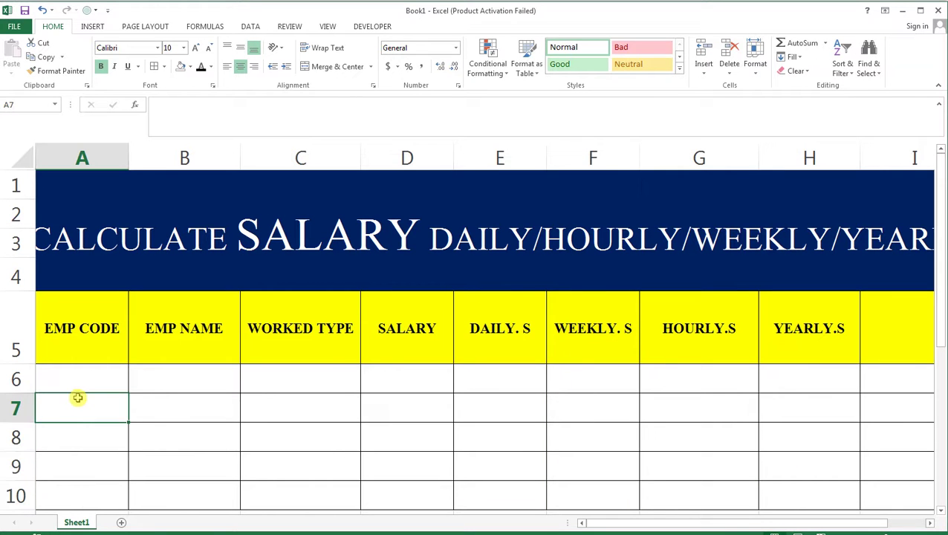
type("1101")
left_click(160, 430)
left_click(89, 407)
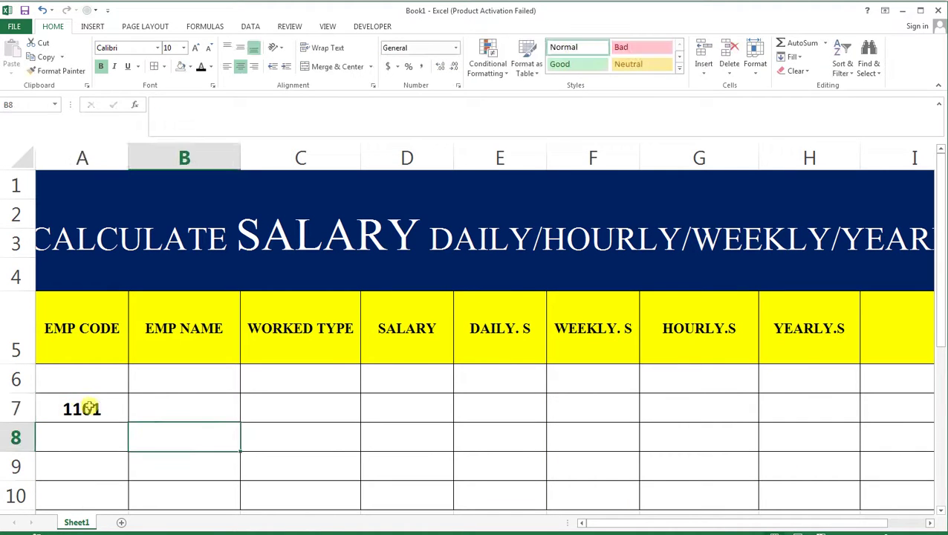
left_click_drag(128, 422, 123, 498)
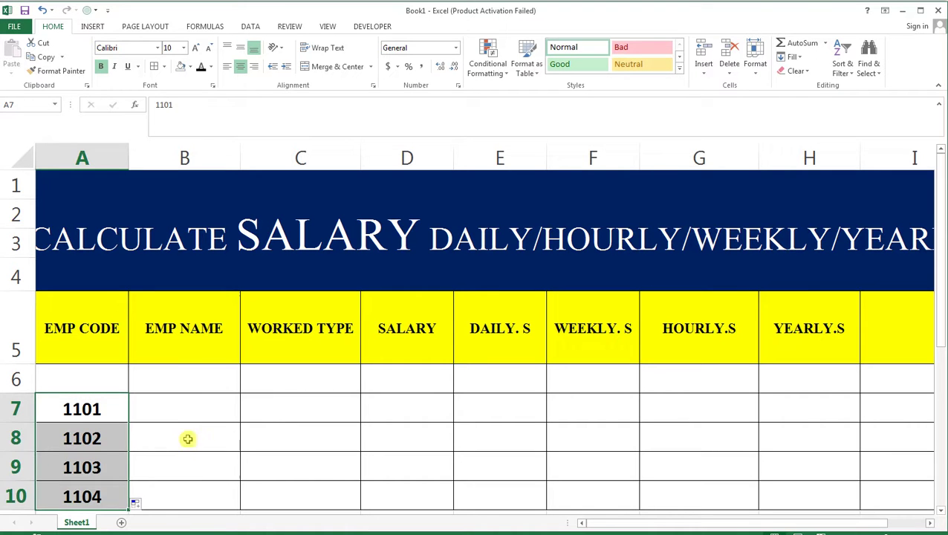
- Enter the first employee's name in B7 and fill the names down to B10
left_click(180, 417)
type("NOOR KHAN")
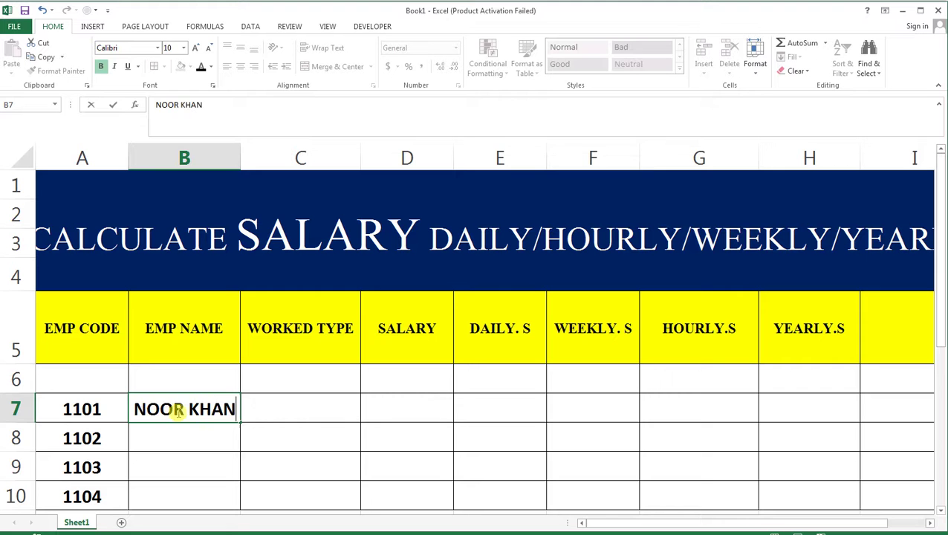
key("Return")
left_click(211, 395)
left_click_drag(242, 424, 242, 504)
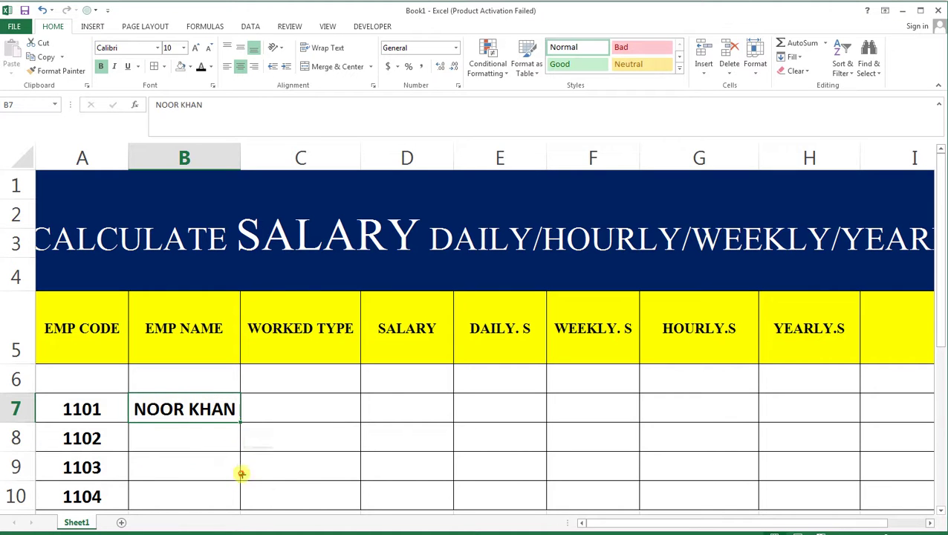
left_click(305, 405)
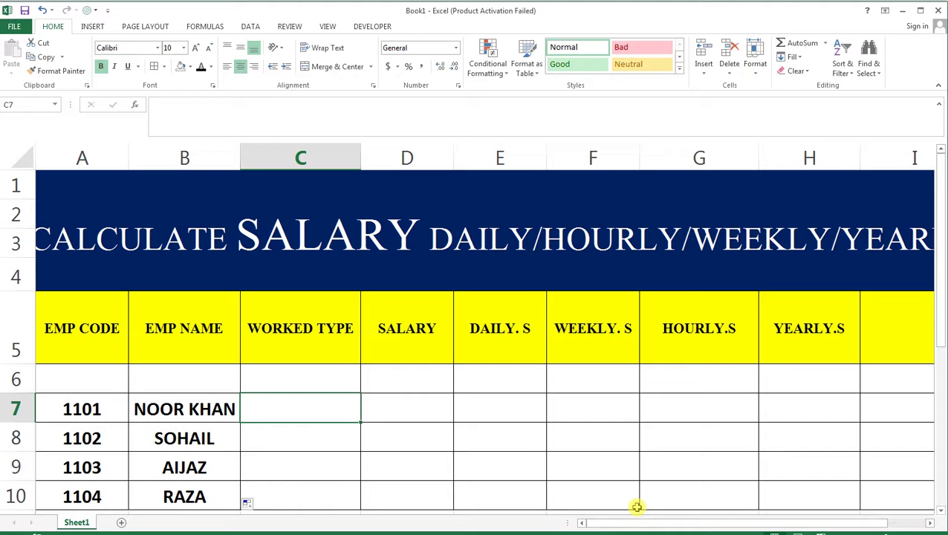
- Enter worked types A, B, C, A in C7:C10
type("A")
key("Return")
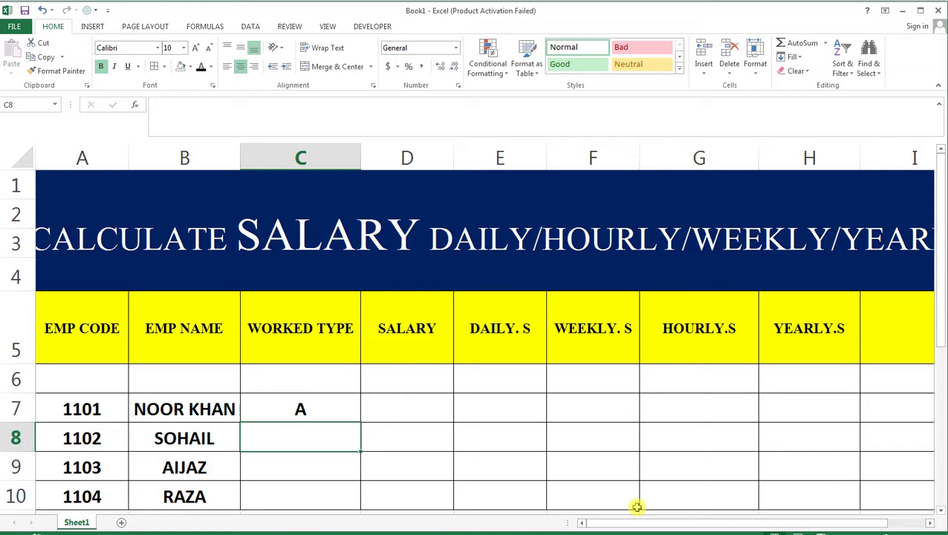
type("B")
key("Return")
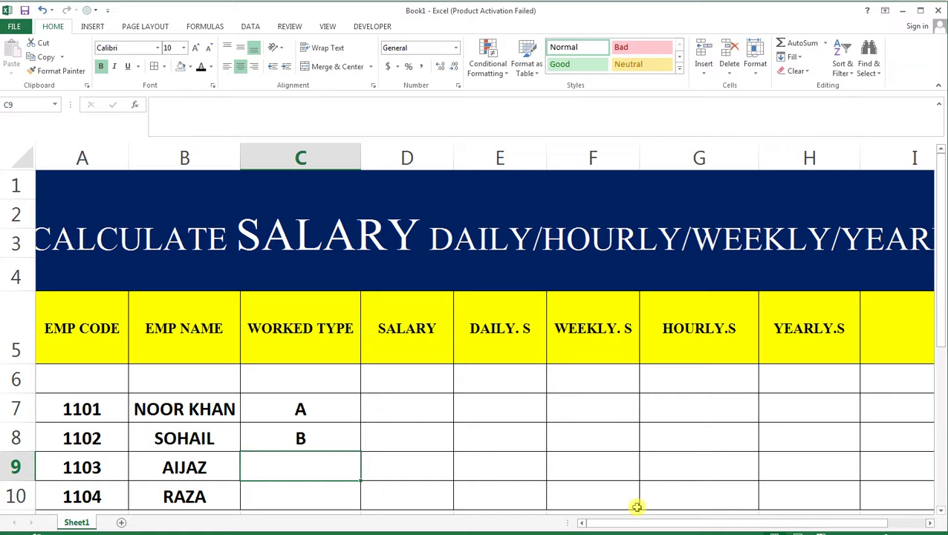
type("C")
key("Return")
type("A")
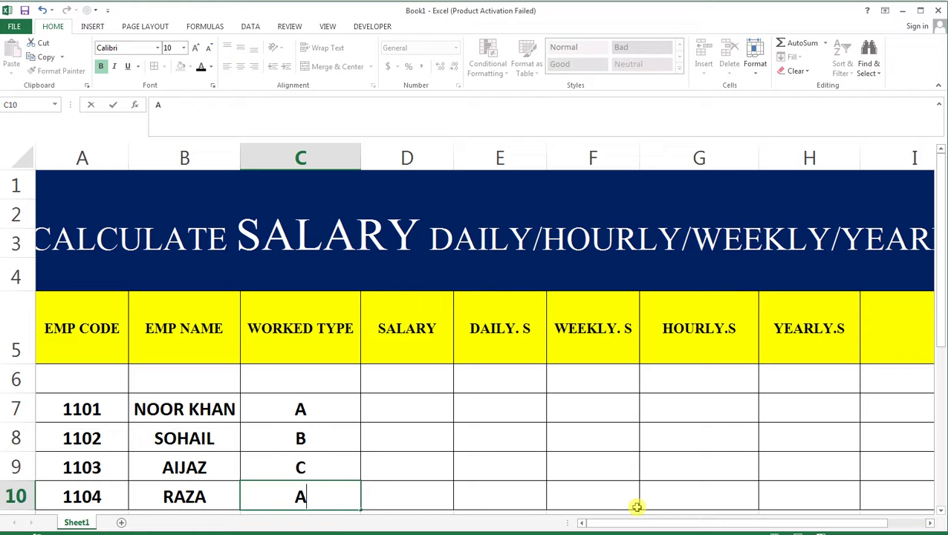
key("Tab")
- Enter salaries 20000, 15000, 12000, 20000 in D7:D10, correcting a mistyped 12000
key("Up")
key("Up")
key("Up")
key("Right")
key("Left")
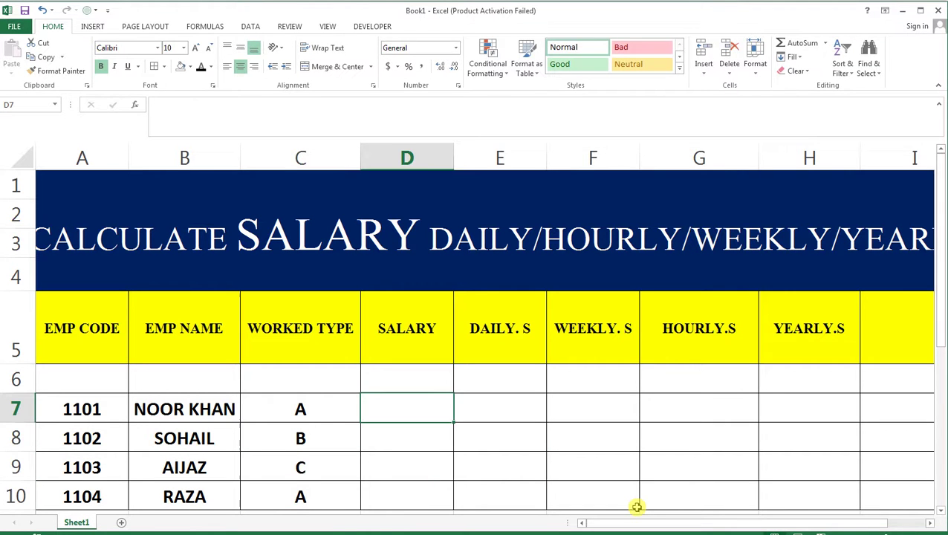
type("20000")
key("Return")
type("15000")
key("Return")
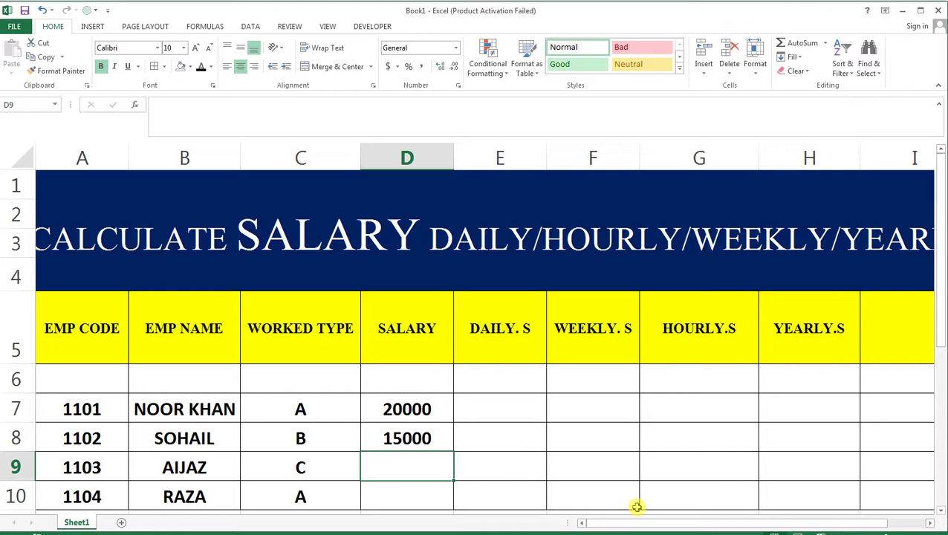
type("1222")
key("BackSpace")
key("BackSpace")
type("0000")
key("Return")
type("20000")
key("Return")
key("Right")
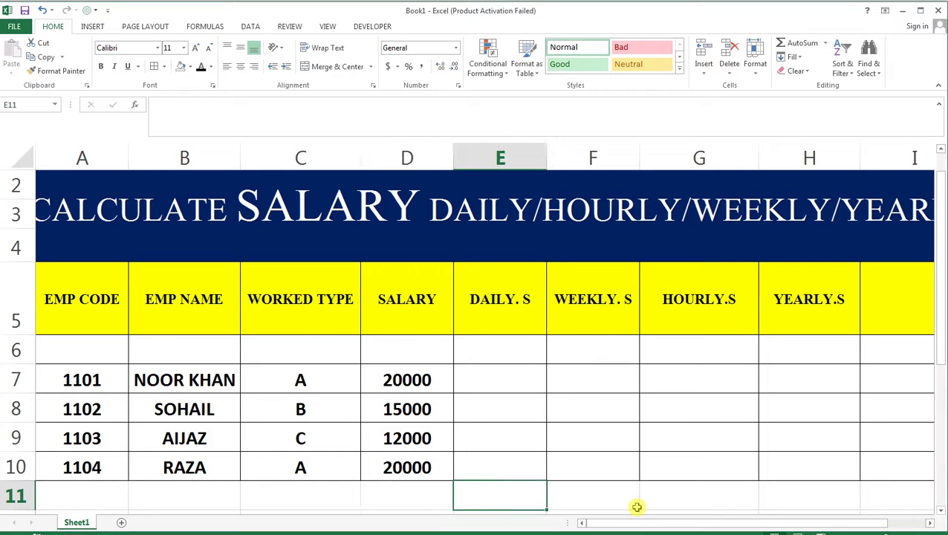
key("Up")
key("Up")
key("Up")
key("Up")
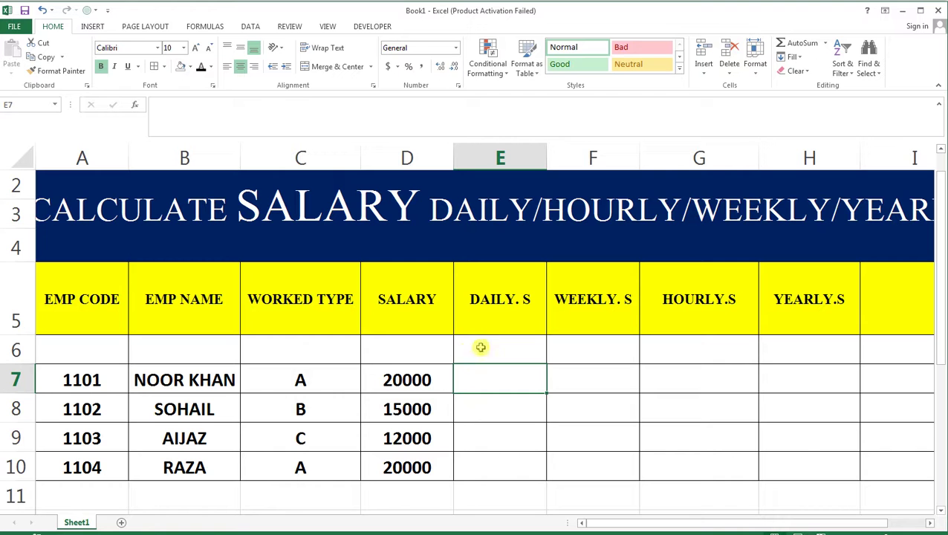
- Enter the daily salary formula =D7/30 in E7, redoing a mistyped first attempt
type("=")
key("Left")
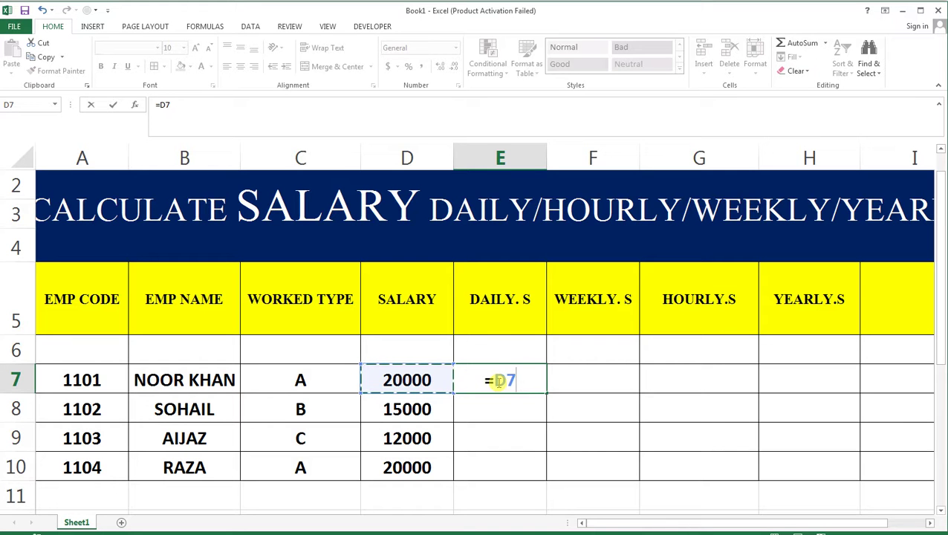
type("/303")
key("Return")
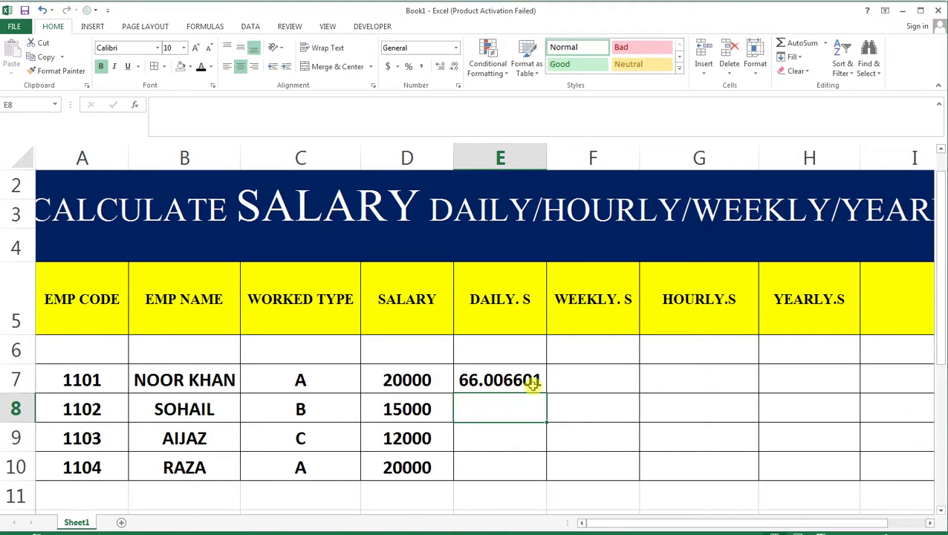
left_click(509, 379)
key("Delete")
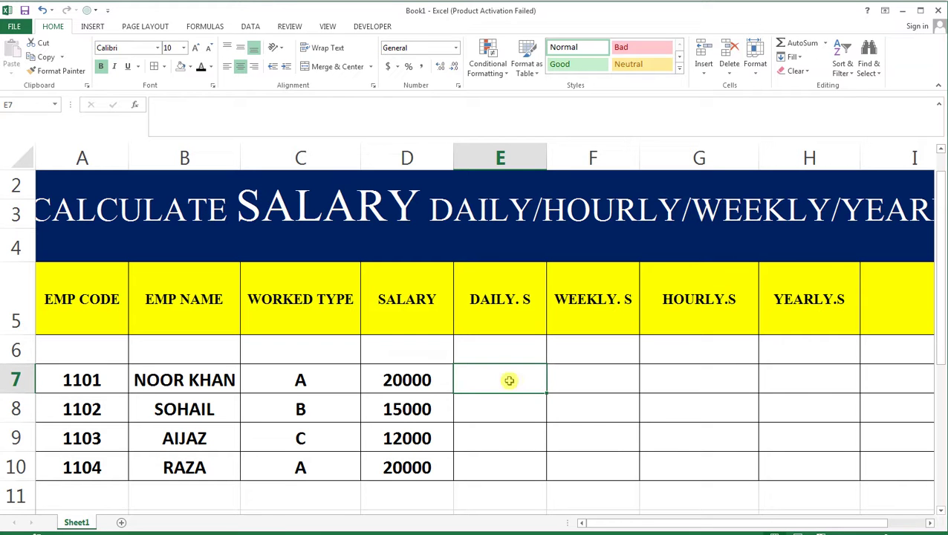
type("=")
key("Left")
type("/")
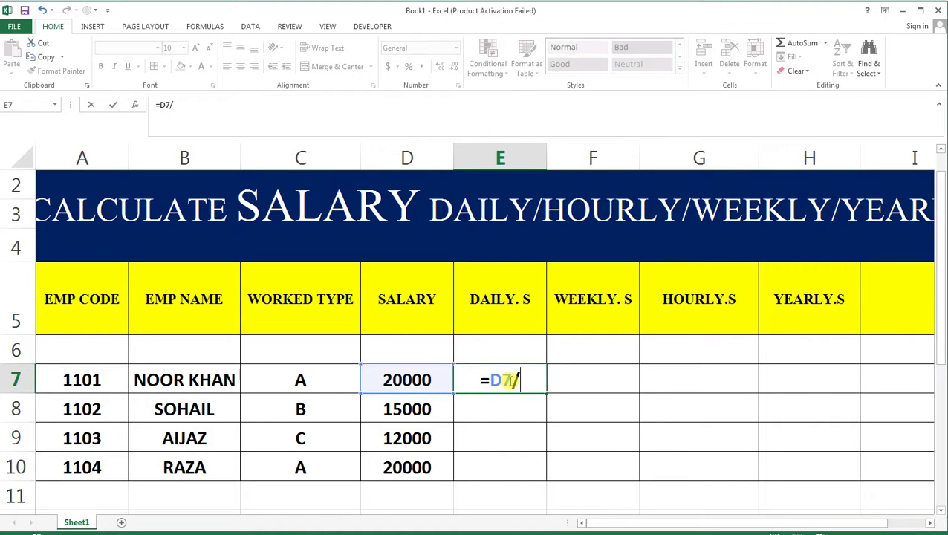
type("30")
key("Return")
left_click(508, 380)
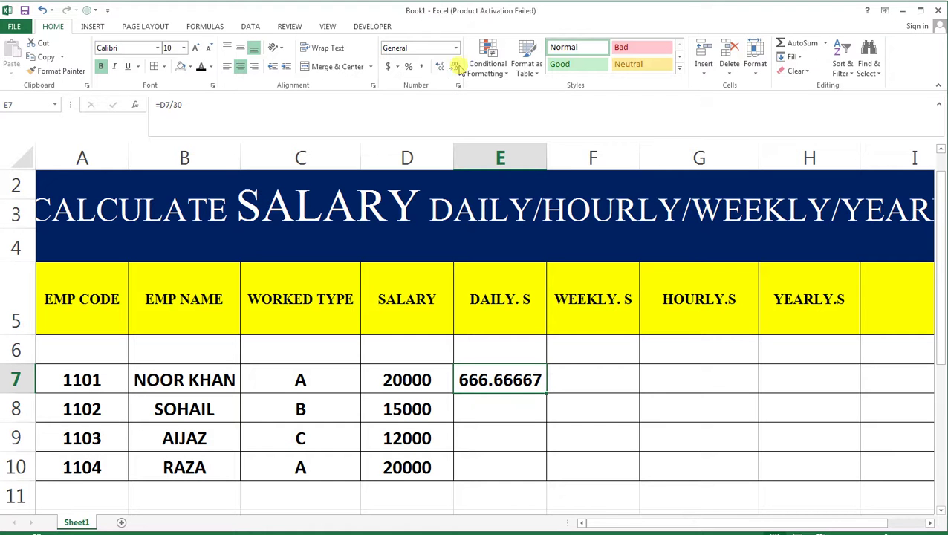
- Reduce E7 to two decimals and fill the formula down to E10
left_click(456, 69)
left_click(456, 68)
left_click(456, 69)
left_click_drag(545, 394, 561, 457)
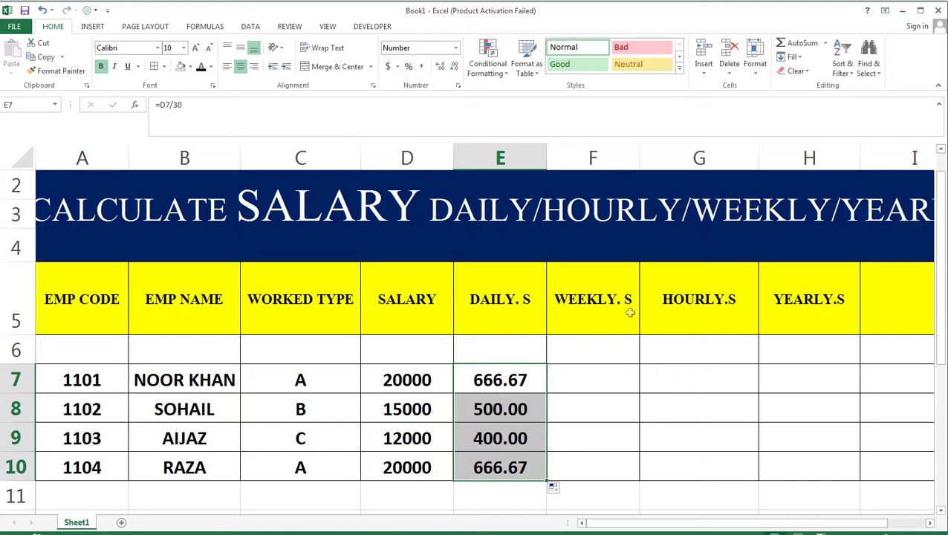
left_click(594, 381)
- Enter =D7/30*7 in F7, show two decimals, and fill it down to F10
type("=")
key("Left")
key("Left")
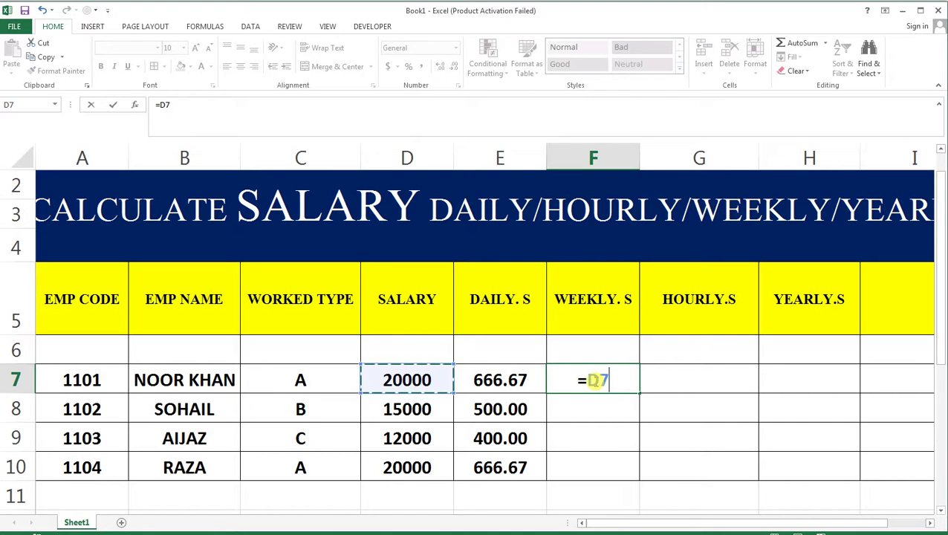
type("/")
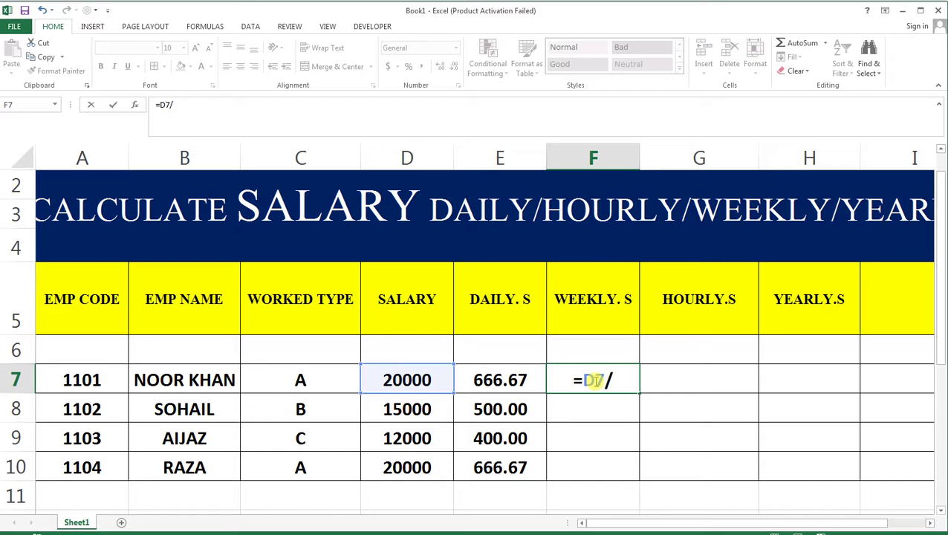
type("30")
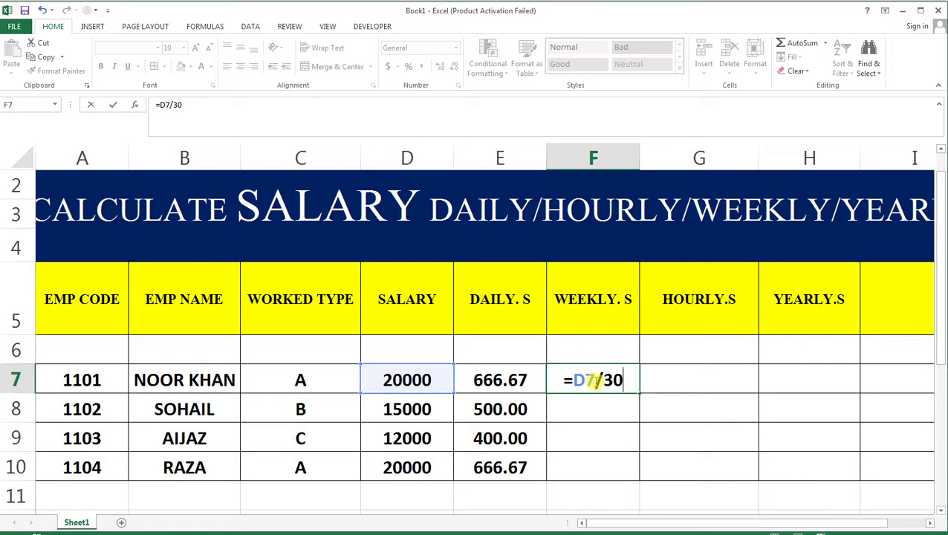
type("*")
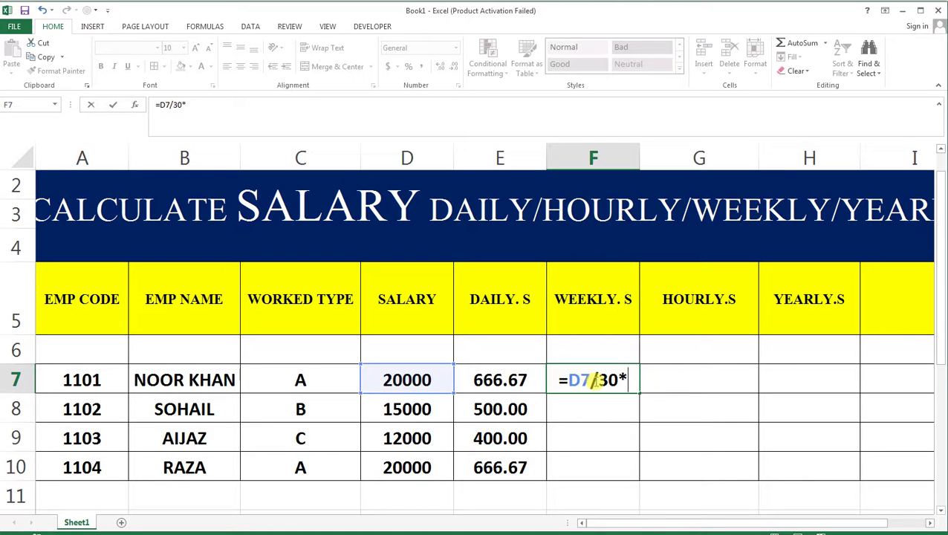
type("7")
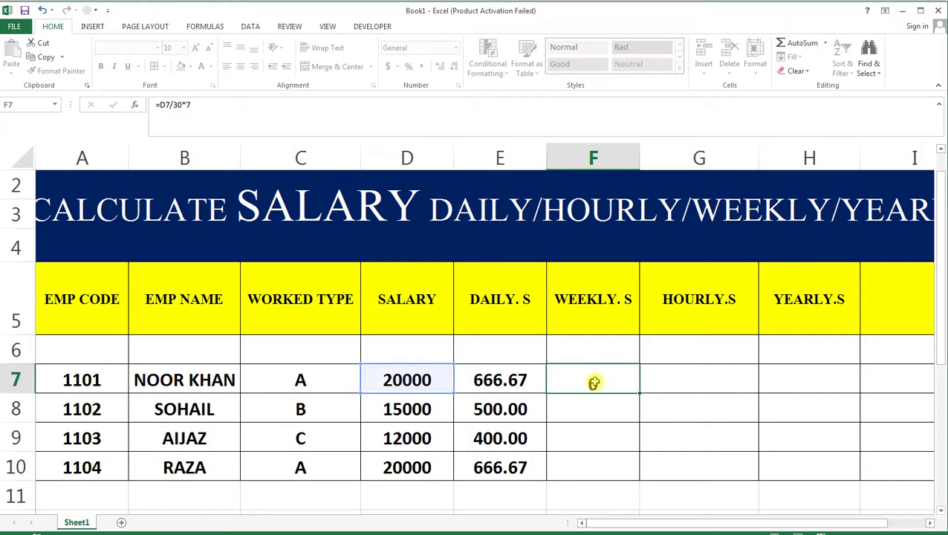
key("Return")
left_click(592, 379)
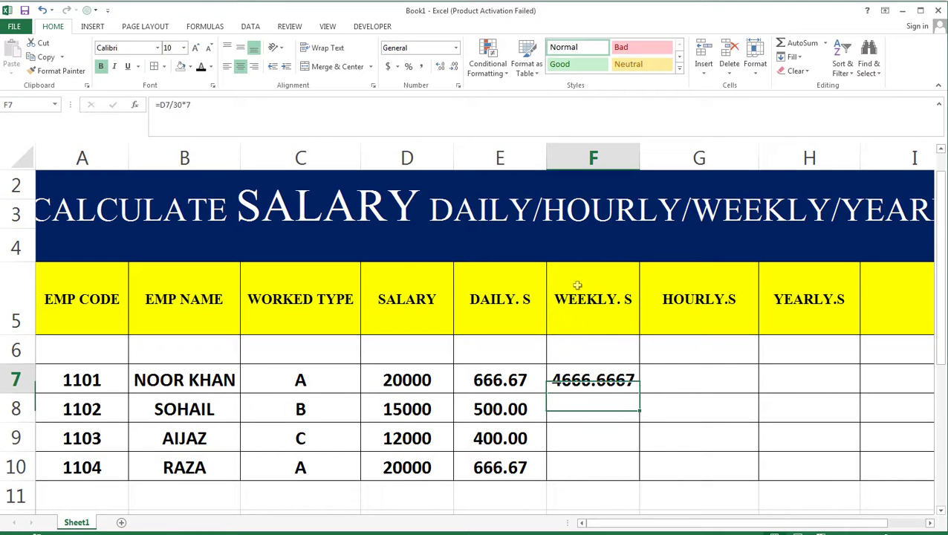
left_click(453, 67)
left_click(453, 66)
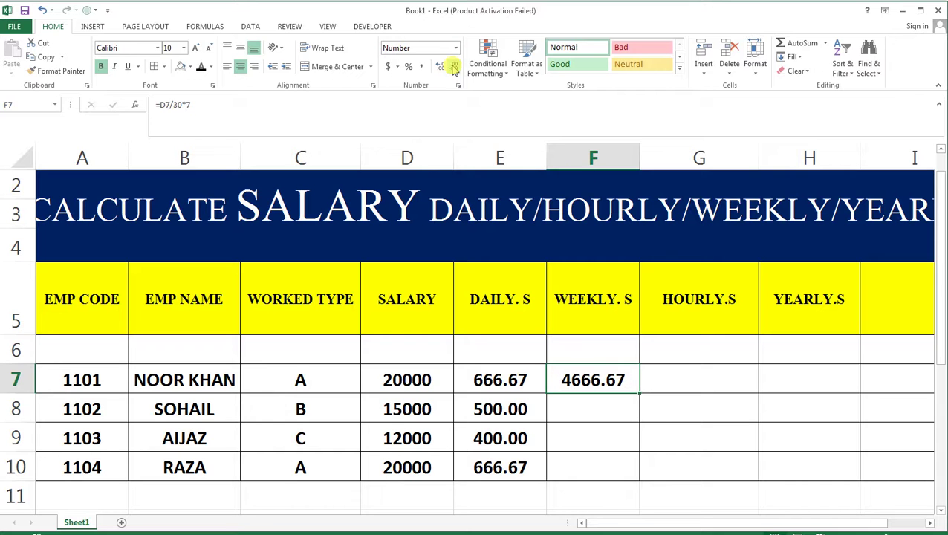
mouse_move(636, 394)
left_mouse_down()
mouse_move(638, 466)
mouse_move(648, 455)
left_mouse_up()
left_click(681, 383)
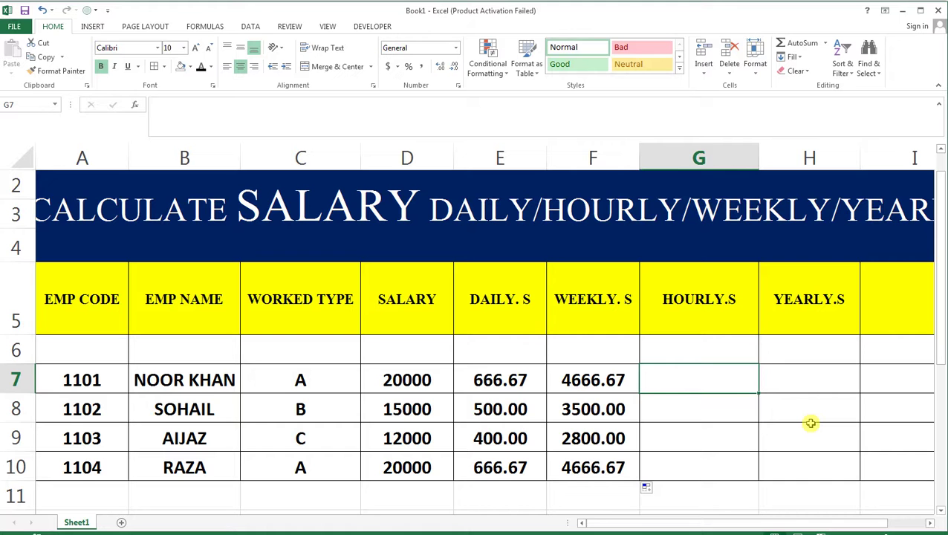
- Enter the hourly salary formula =D7/30/8 in G7
type("=")
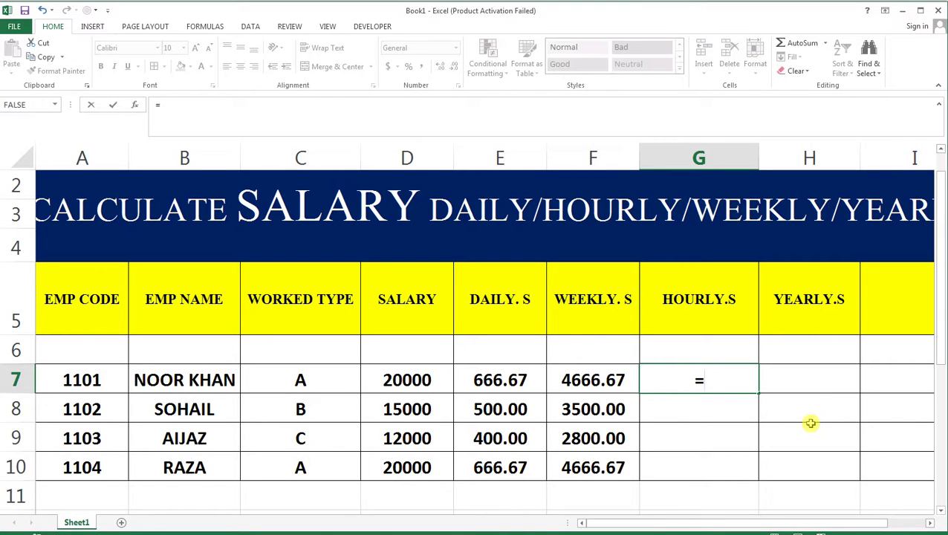
key("Left")
key("Left")
key("Left")
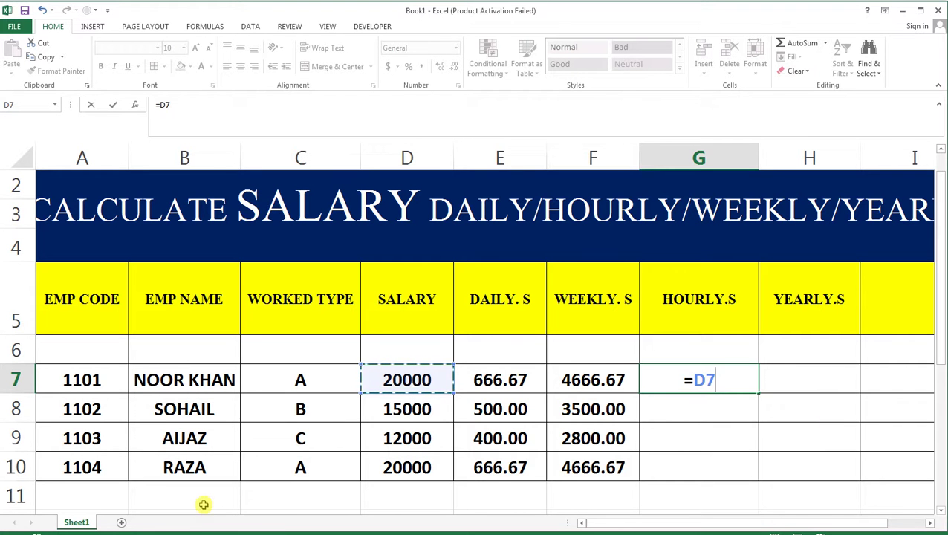
type("/")
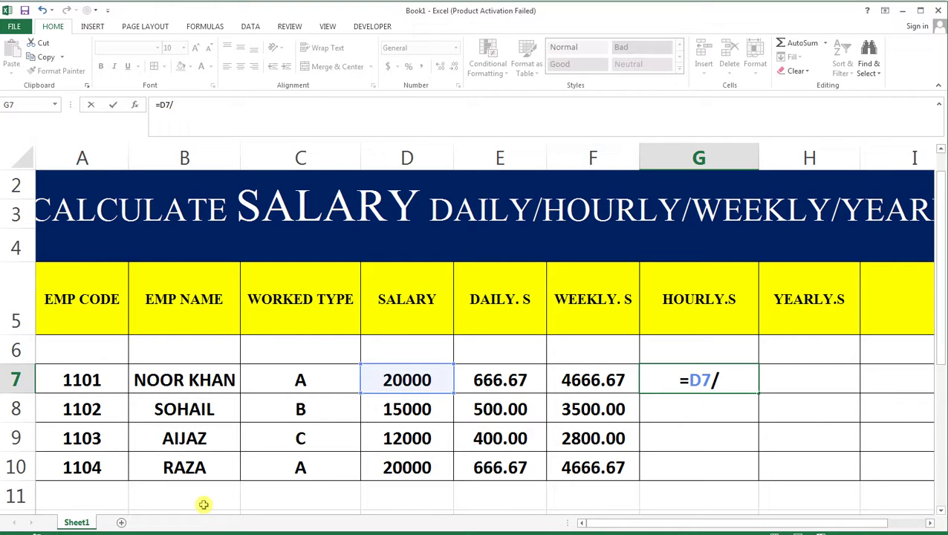
type("30")
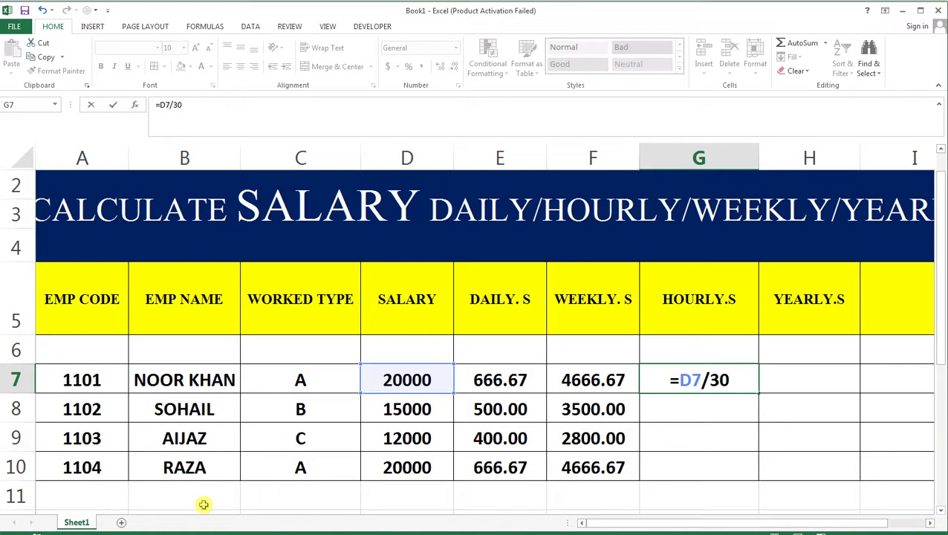
type("/")
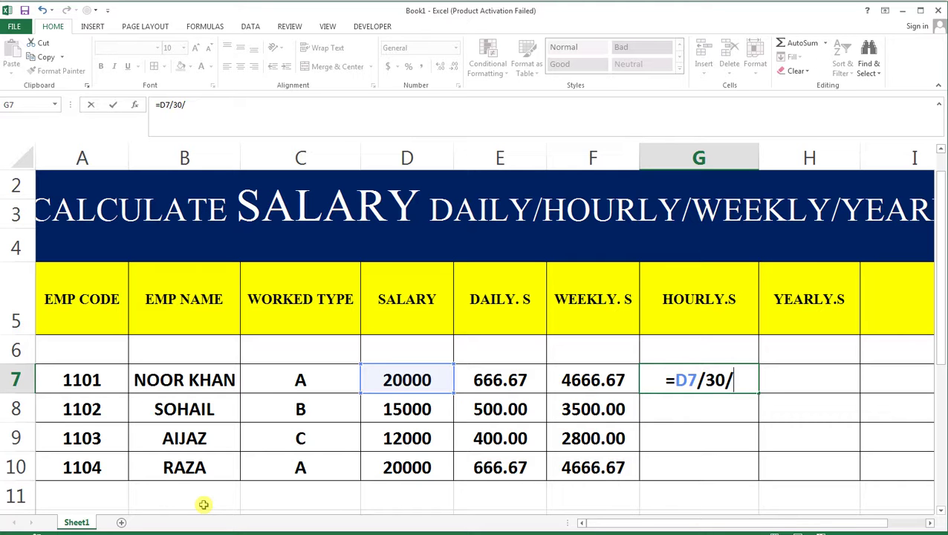
type("8")
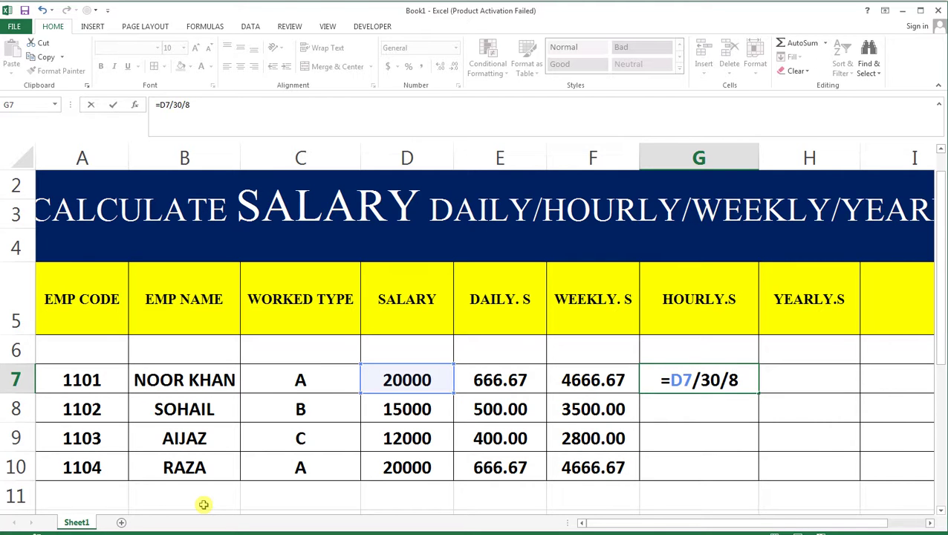
key("ctrl+Return")
key("Return")
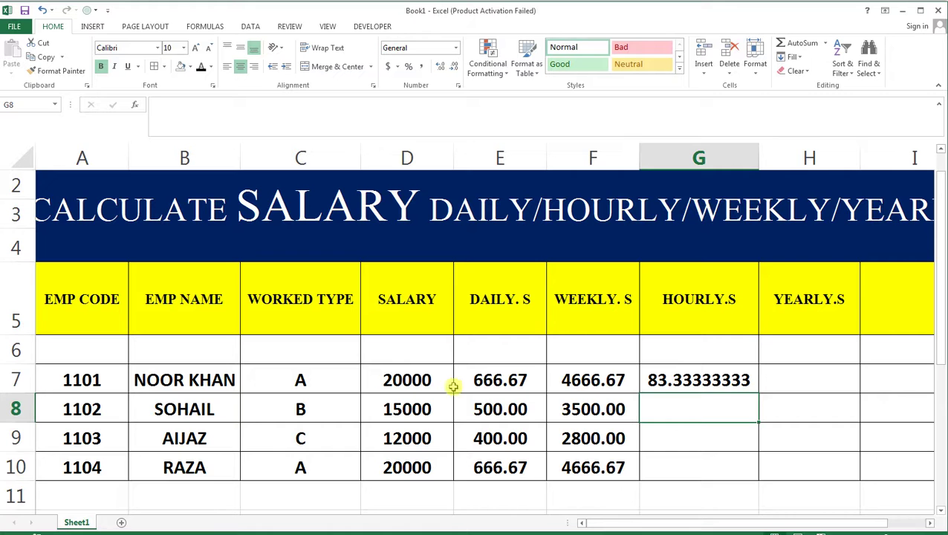
- Round G7 to two decimals and fill it down to G10 (83.33, 62.50, 50.00, 83.33)
key("Up")
left_click(452, 67)
left_click(452, 67)
left_click(452, 67)
left_click(453, 67)
left_click(453, 67)
left_click(453, 66)
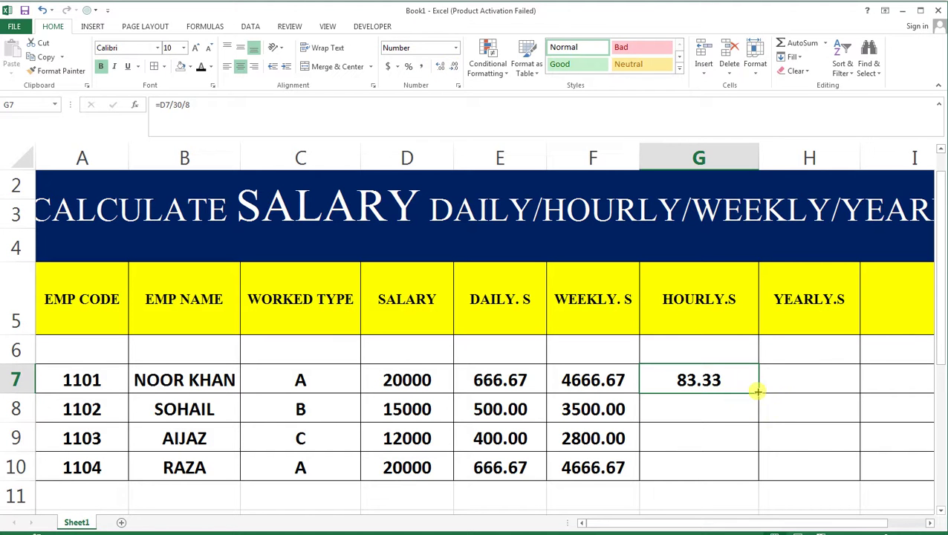
left_click_drag(757, 392, 748, 469)
left_click(802, 379)
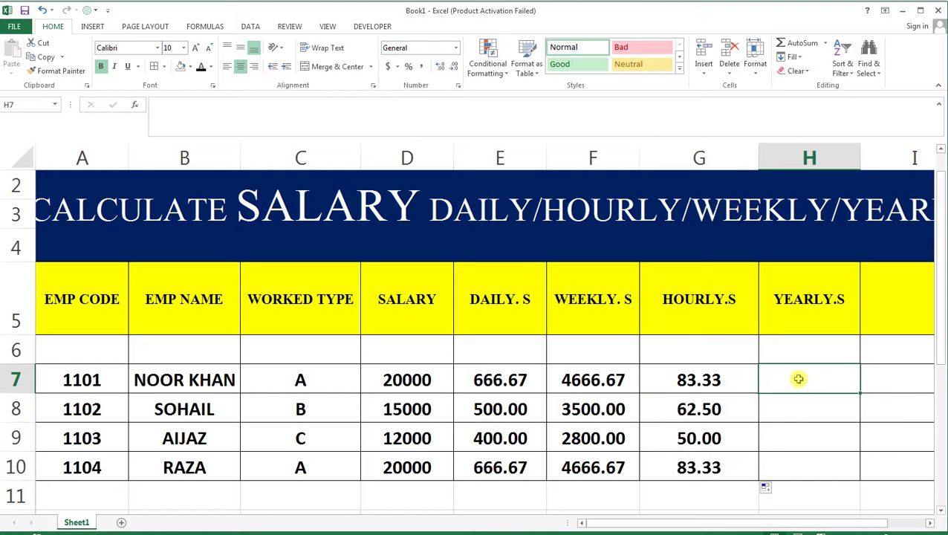
- Enter =D7*12 in H7, fill it down to H10, then select rows 7–10
type("=")
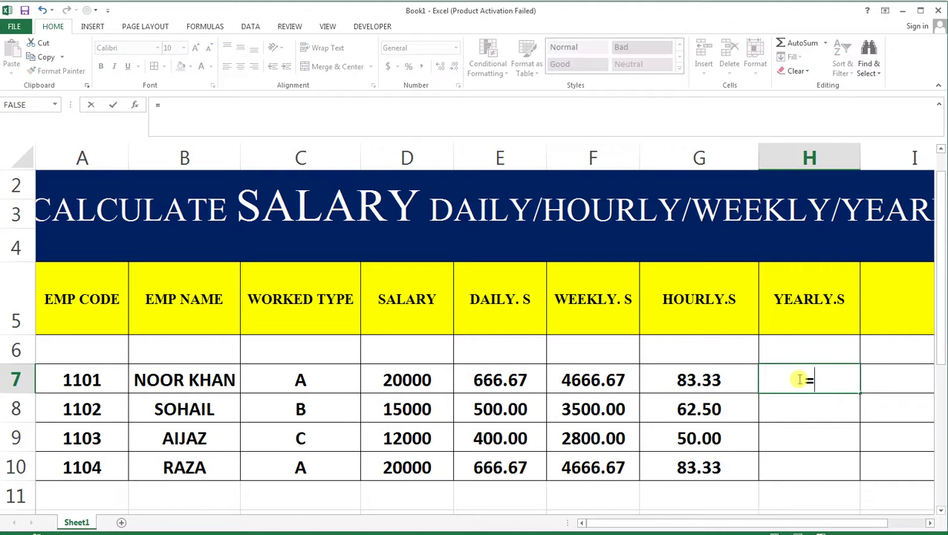
key("Left")
key("Left")
key("Left")
key("Left")
type("*12")
key("Return")
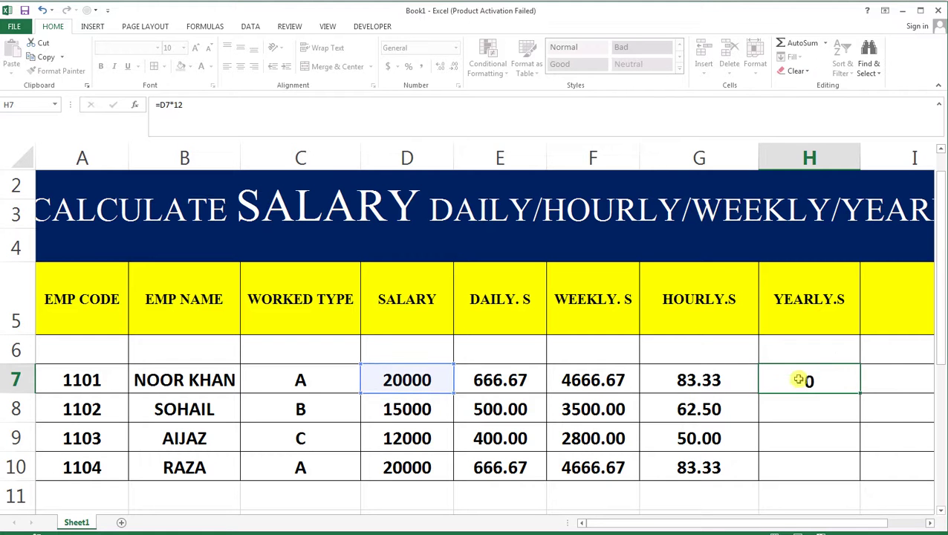
left_click(797, 380)
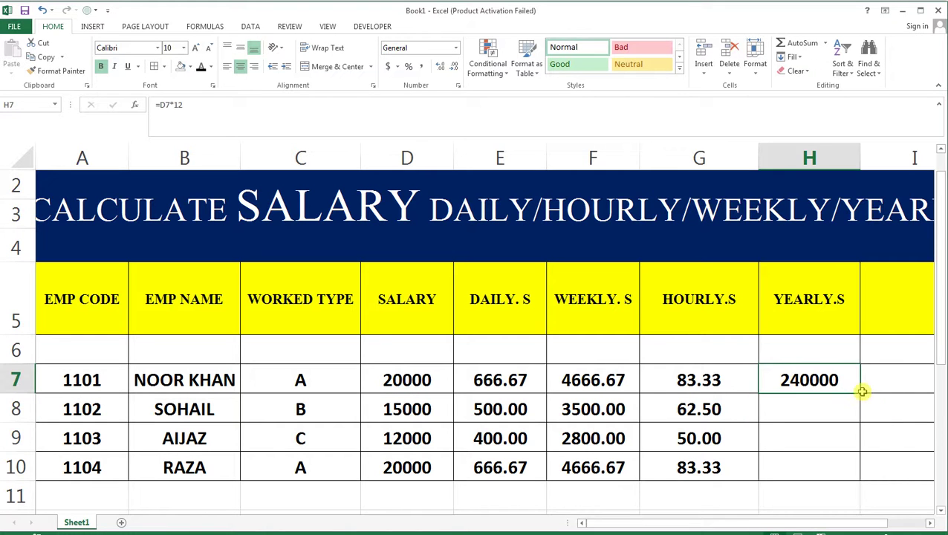
left_click_drag(862, 391, 854, 475)
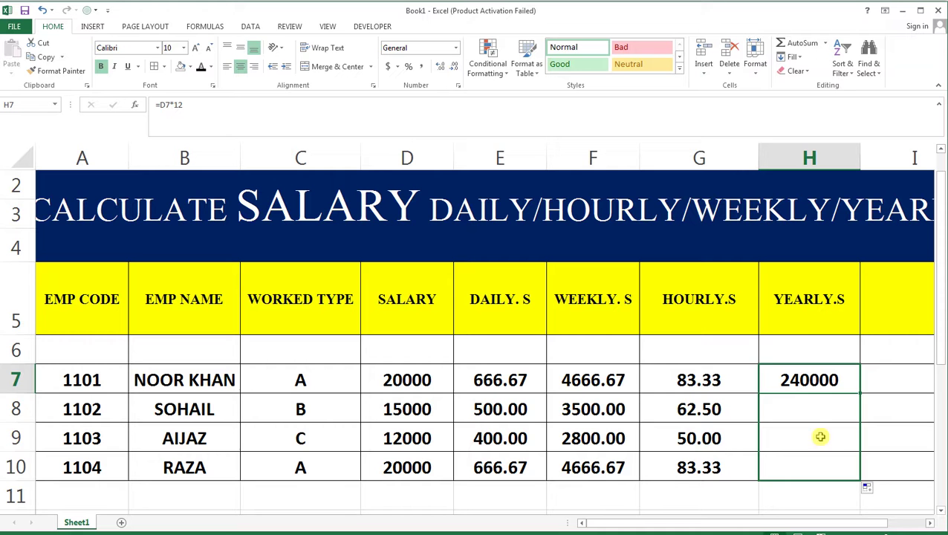
left_click(342, 471)
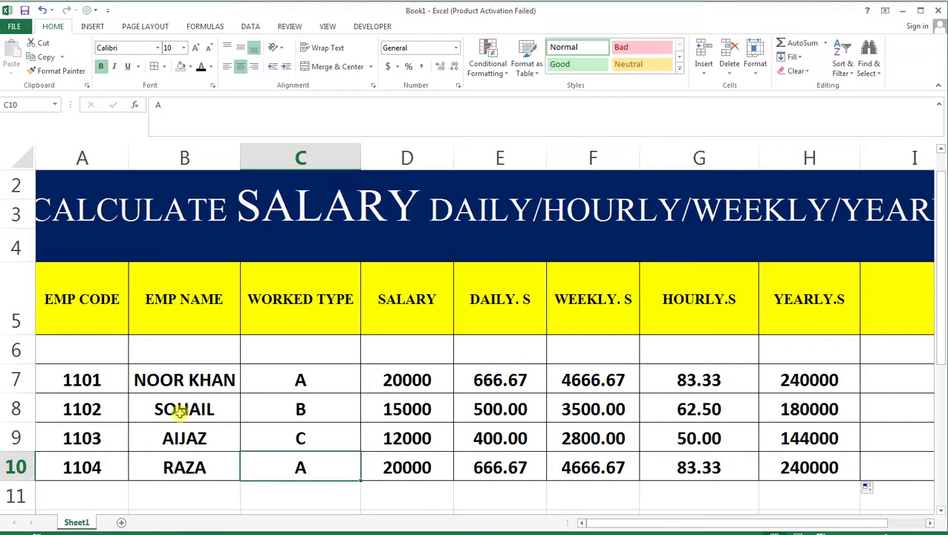
left_click_drag(99, 372, 893, 465)
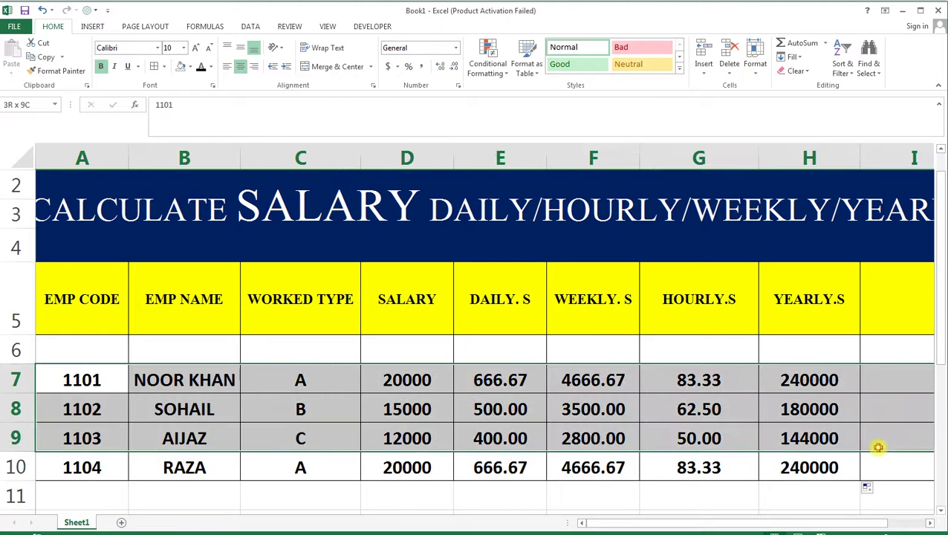
- Fill the selected employee rows with a dark red shade from More Colors
left_click(191, 66)
left_click(216, 187)
left_click(395, 236)
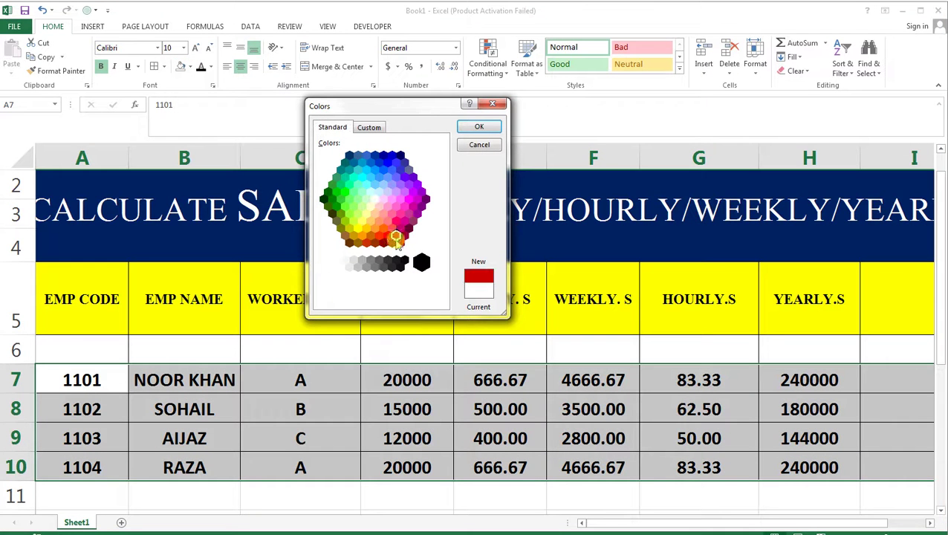
left_click(389, 244)
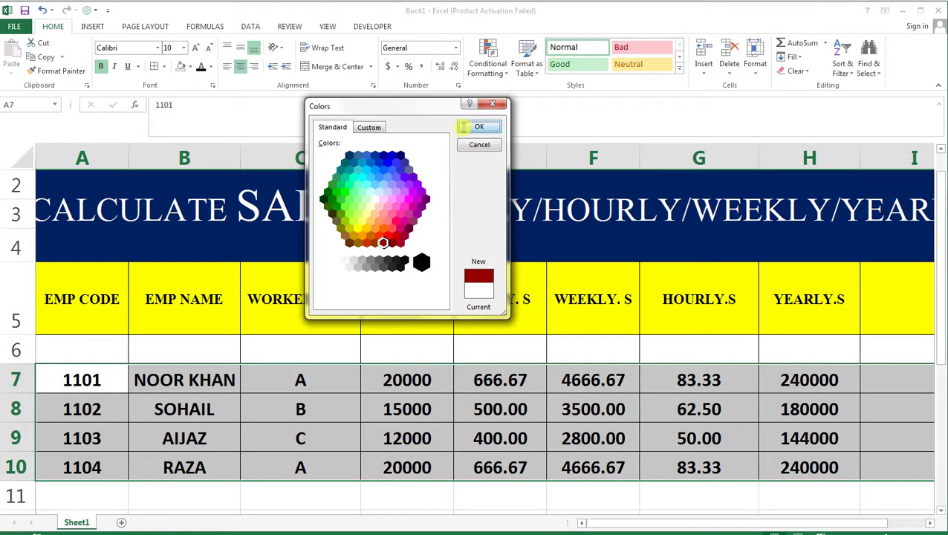
left_click(472, 127)
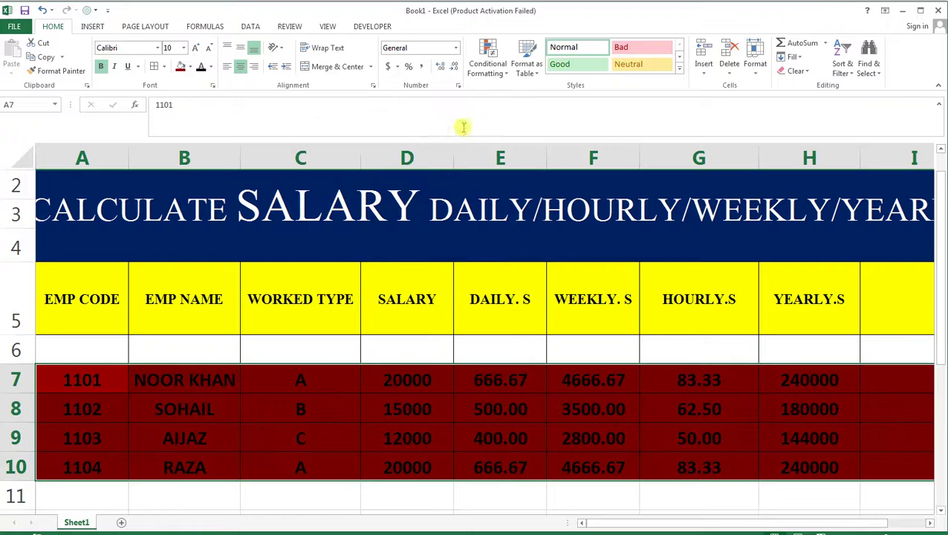
left_click(211, 66)
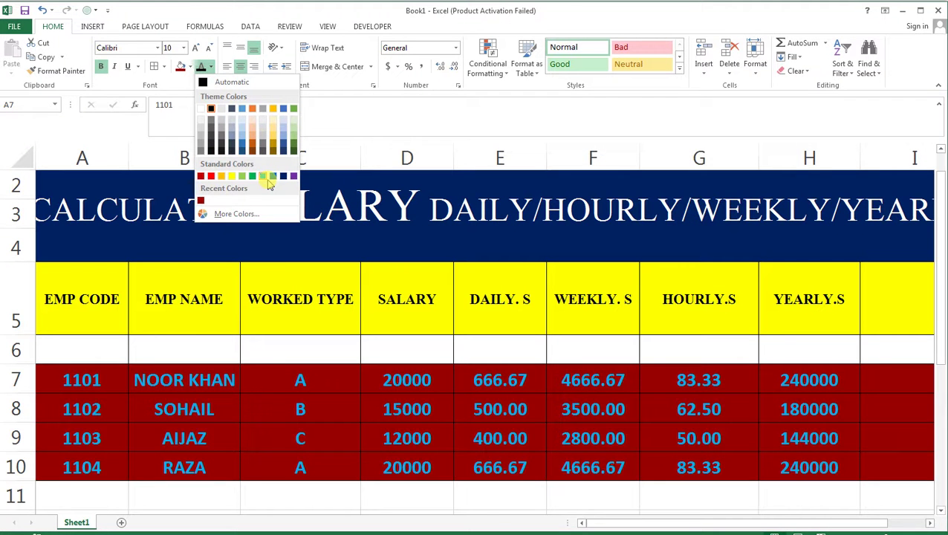
- Set the font colour of the employee rows to white and deselect them
left_click(202, 109)
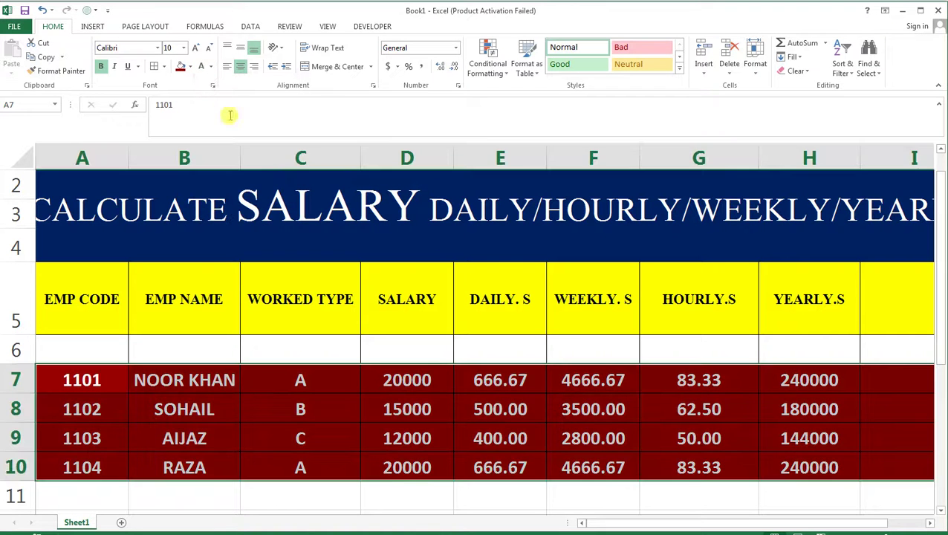
left_click(437, 355)
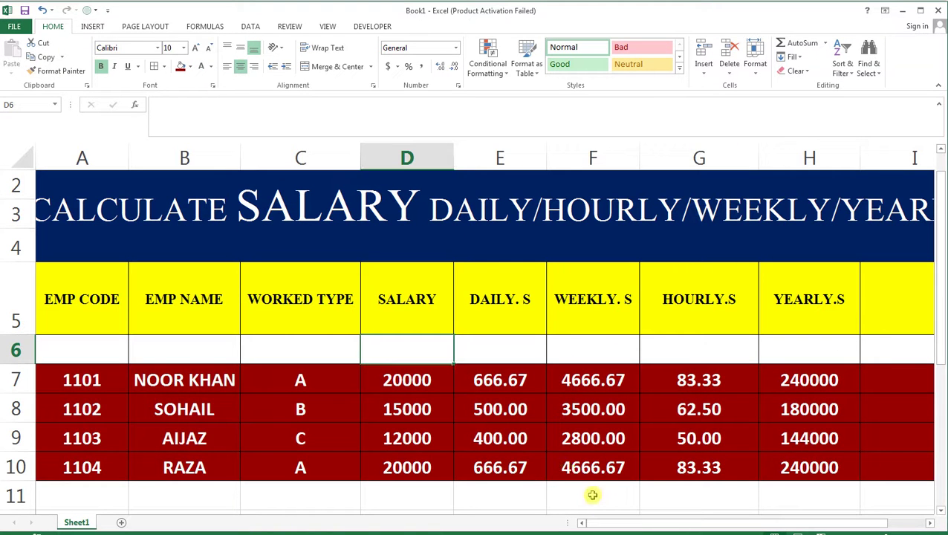